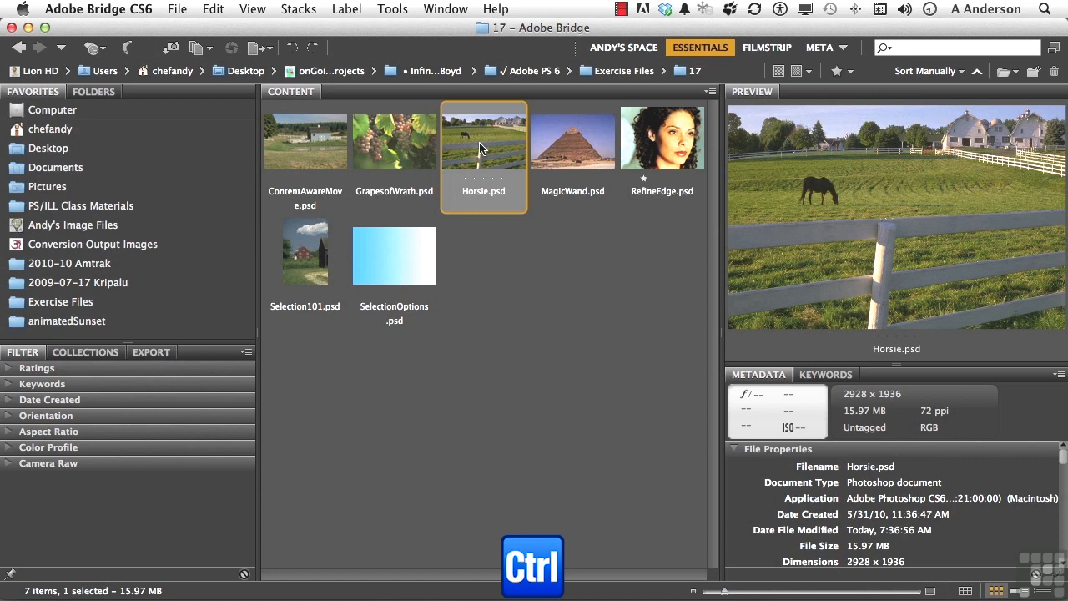
Open ContentAwareMove.psd, Horsie.psd and Selection101.psd together in Photoshop
{"action": "left_click", "coordinate": [307, 168], "text": "ctrl"}
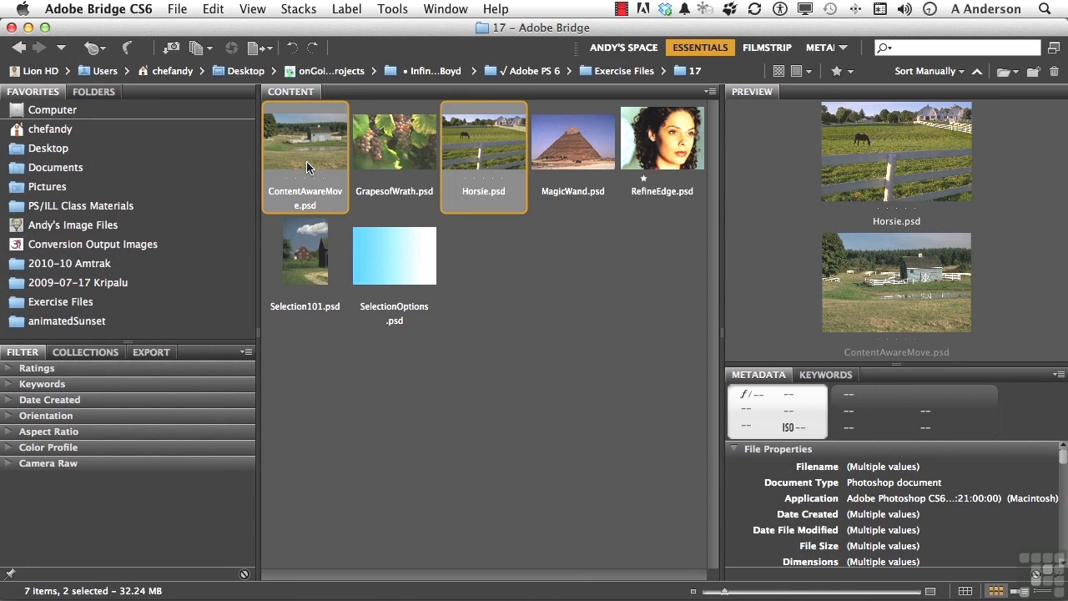
{"action": "left_click", "coordinate": [310, 267], "text": "ctrl"}
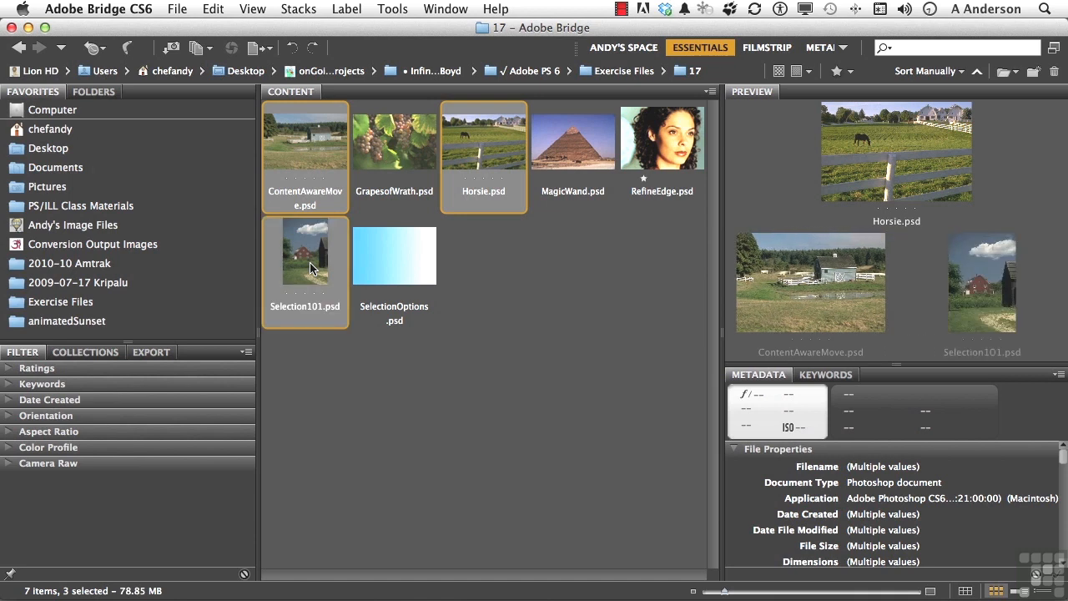
{"action": "double_click", "coordinate": [310, 267]}
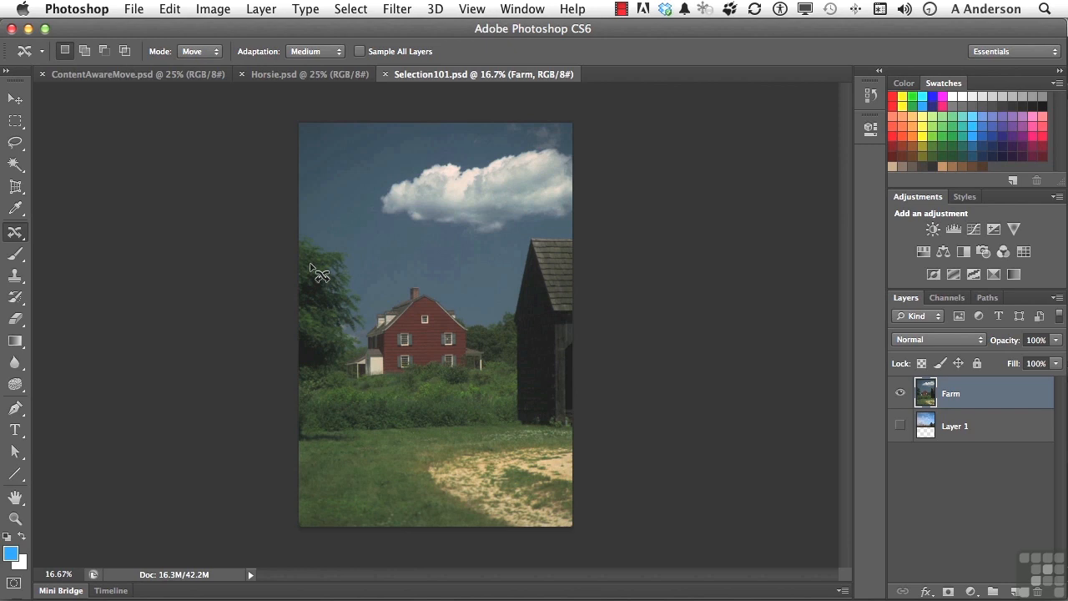
Draw a loose lasso selection around the white cloud on the Farm layer, extending to the image's upper and right edges
{"action": "key", "text": "v"}
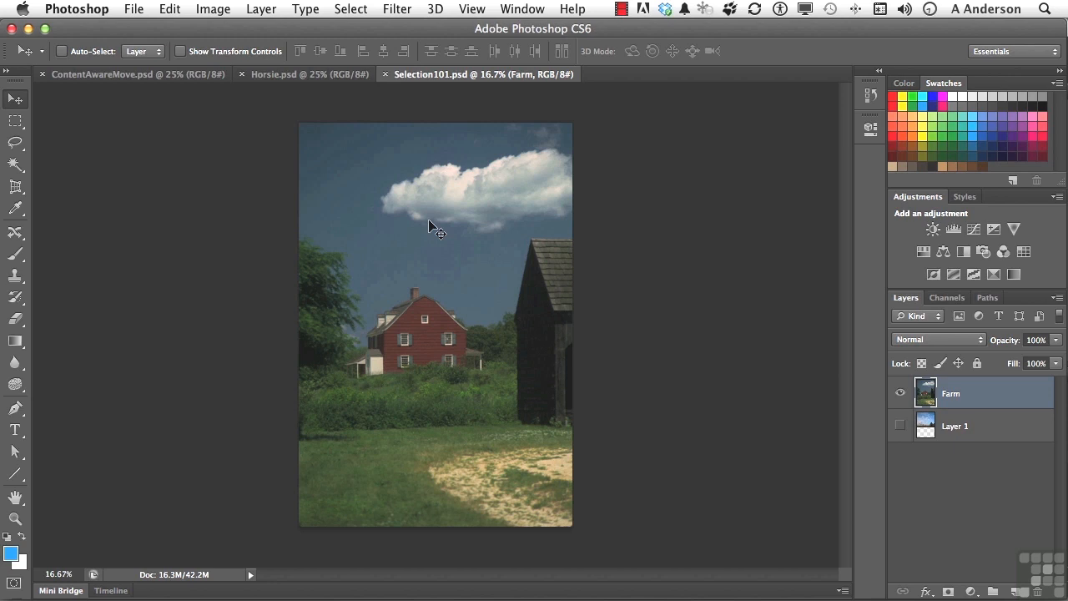
{"action": "left_click", "coordinate": [17, 144]}
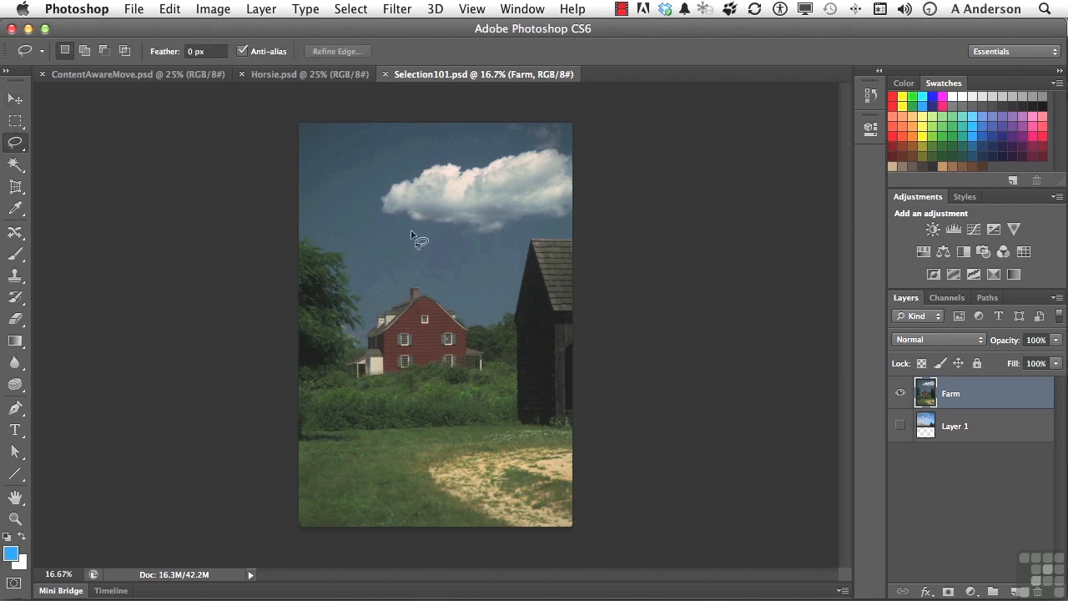
{"action": "mouse_move", "coordinate": [394, 227]}
{"action": "left_mouse_down"}
{"action": "mouse_move", "coordinate": [468, 241]}
{"action": "mouse_move", "coordinate": [564, 223]}
{"action": "mouse_move", "coordinate": [589, 193]}
{"action": "mouse_move", "coordinate": [589, 149]}
{"action": "mouse_move", "coordinate": [564, 115]}
{"action": "mouse_move", "coordinate": [509, 112]}
{"action": "mouse_move", "coordinate": [467, 127]}
{"action": "mouse_move", "coordinate": [459, 150]}
{"action": "mouse_move", "coordinate": [407, 164]}
{"action": "mouse_move", "coordinate": [376, 191]}
{"action": "mouse_move", "coordinate": [372, 216]}
{"action": "mouse_move", "coordinate": [401, 232]}
{"action": "left_mouse_up"}
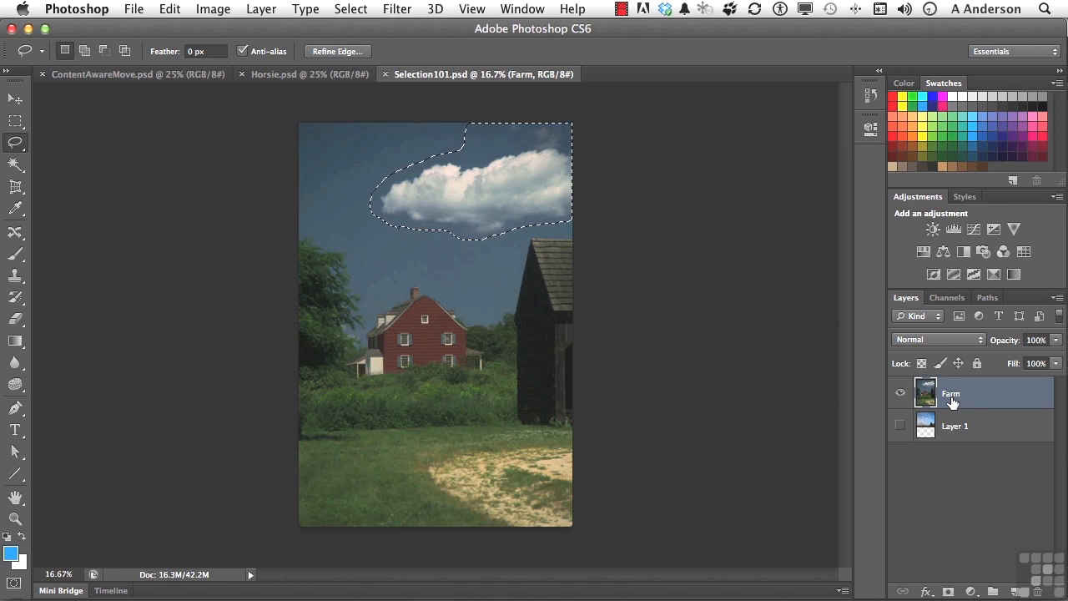
Try deleting the selected cloud area from the Farm layer and undo the deletion
{"action": "key", "text": "Delete"}
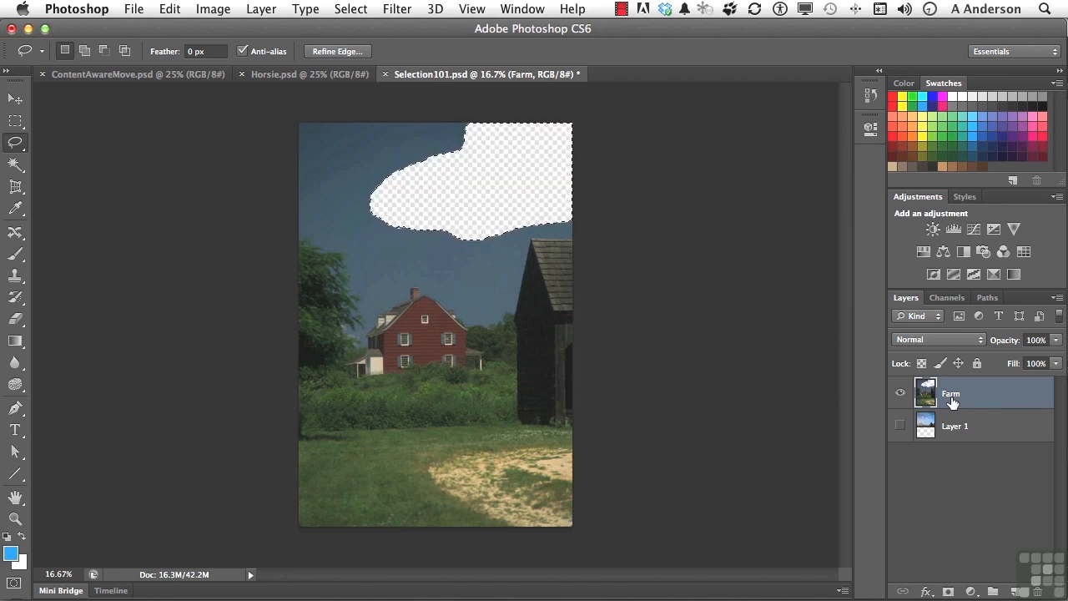
{"action": "key", "text": "super+z"}
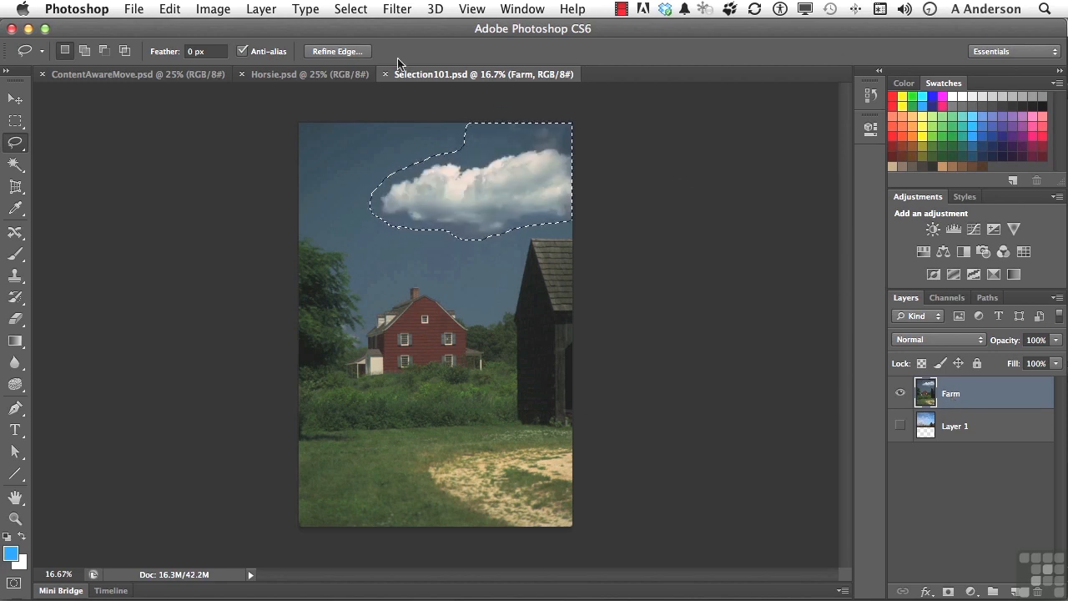
{"action": "left_click", "coordinate": [166, 9]}
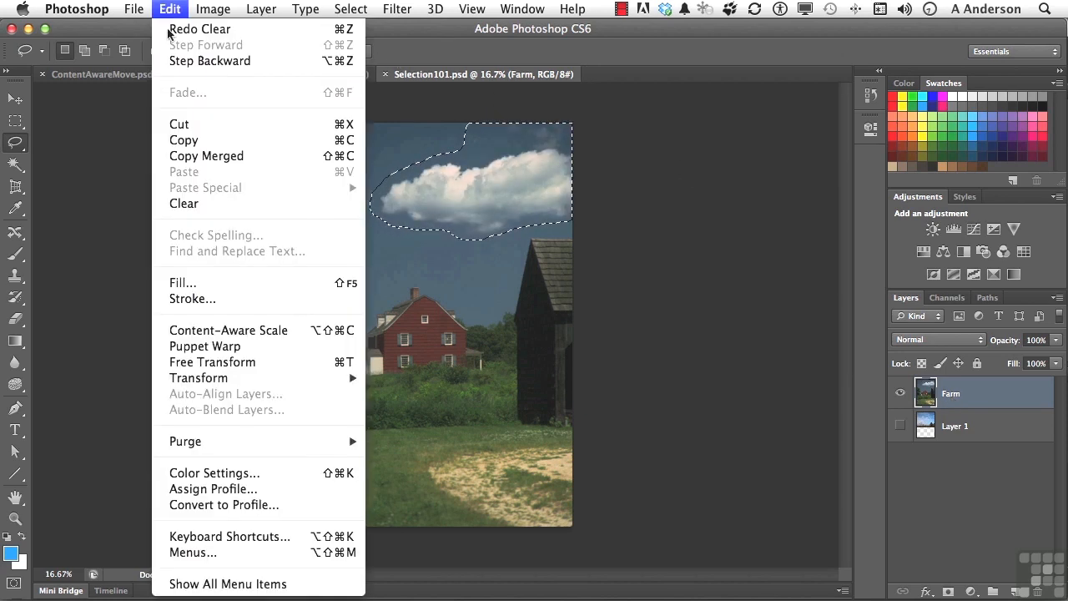
{"action": "left_click", "coordinate": [714, 286]}
Fill the cloud selection using Content-Aware in Normal mode at 100% opacity, and deselect
{"action": "key", "text": "shift"}
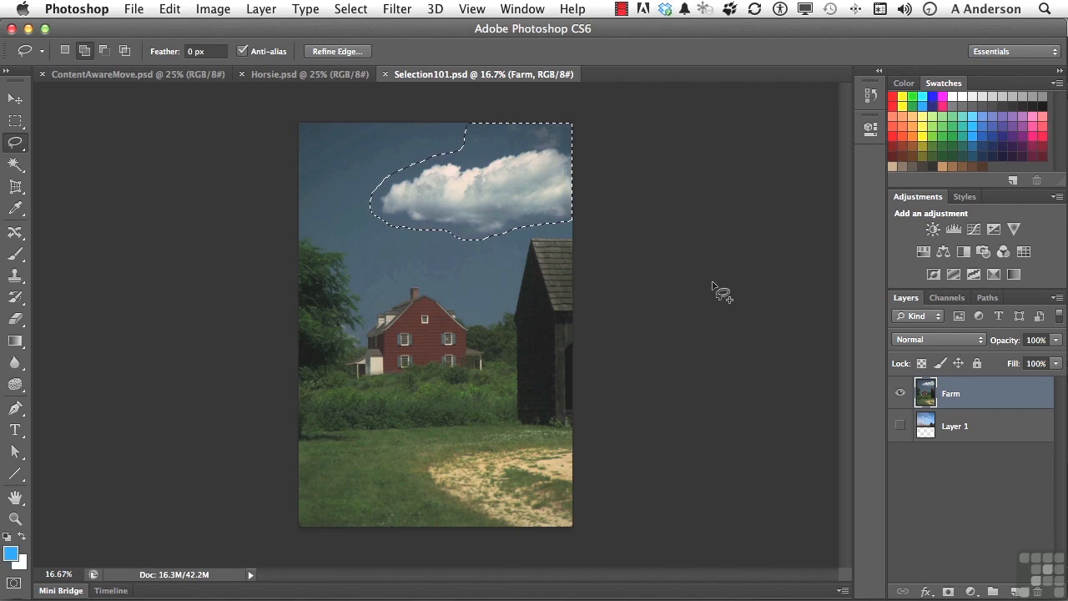
{"action": "key", "text": "shift+F5"}
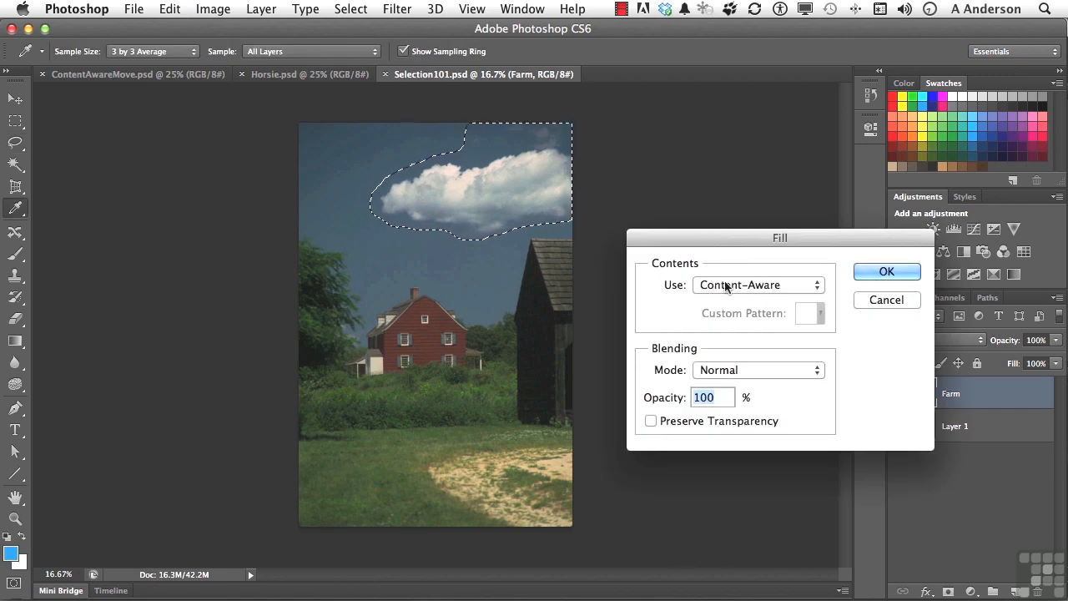
{"action": "left_click", "coordinate": [730, 287]}
{"action": "left_click", "coordinate": [731, 285]}
{"action": "left_click", "coordinate": [887, 271]}
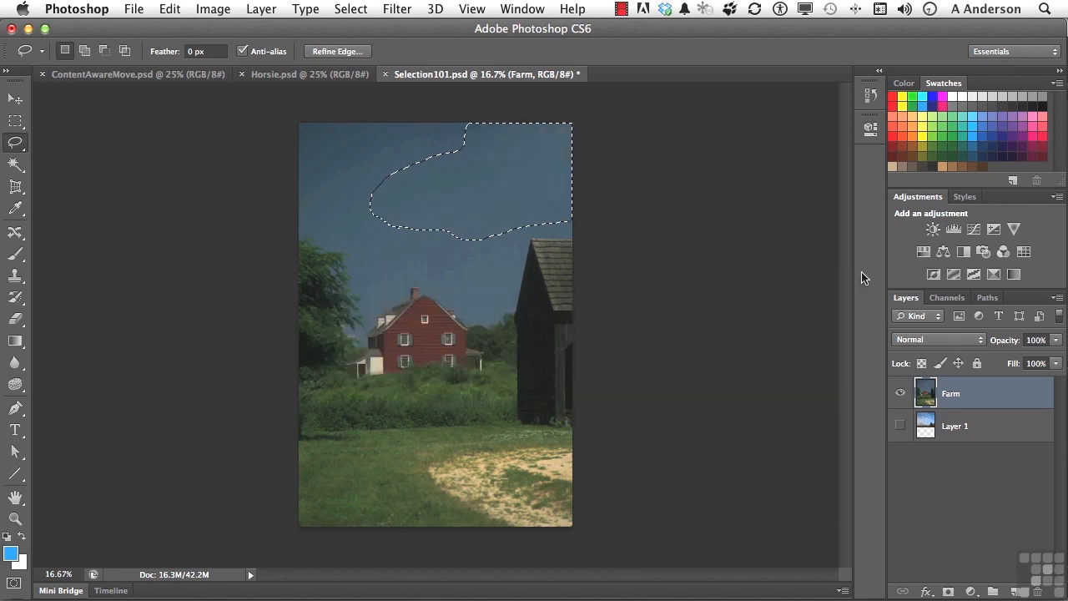
{"action": "key", "text": "super+d"}
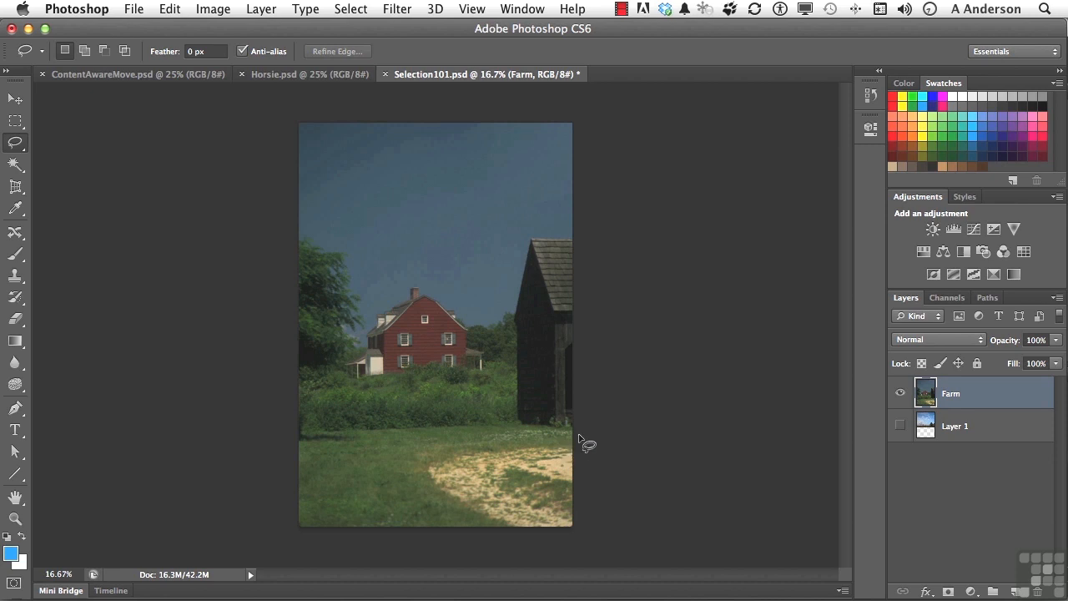
Lasso the bare sandy patch in the lawn, fill it using Content-Aware at 100% opacity, and deselect
{"action": "mouse_move", "coordinate": [578, 434]}
{"action": "left_mouse_down"}
{"action": "mouse_move", "coordinate": [459, 439]}
{"action": "mouse_move", "coordinate": [416, 466]}
{"action": "mouse_move", "coordinate": [434, 492]}
{"action": "mouse_move", "coordinate": [492, 527]}
{"action": "mouse_move", "coordinate": [577, 539]}
{"action": "mouse_move", "coordinate": [595, 452]}
{"action": "mouse_move", "coordinate": [583, 437]}
{"action": "left_mouse_up"}
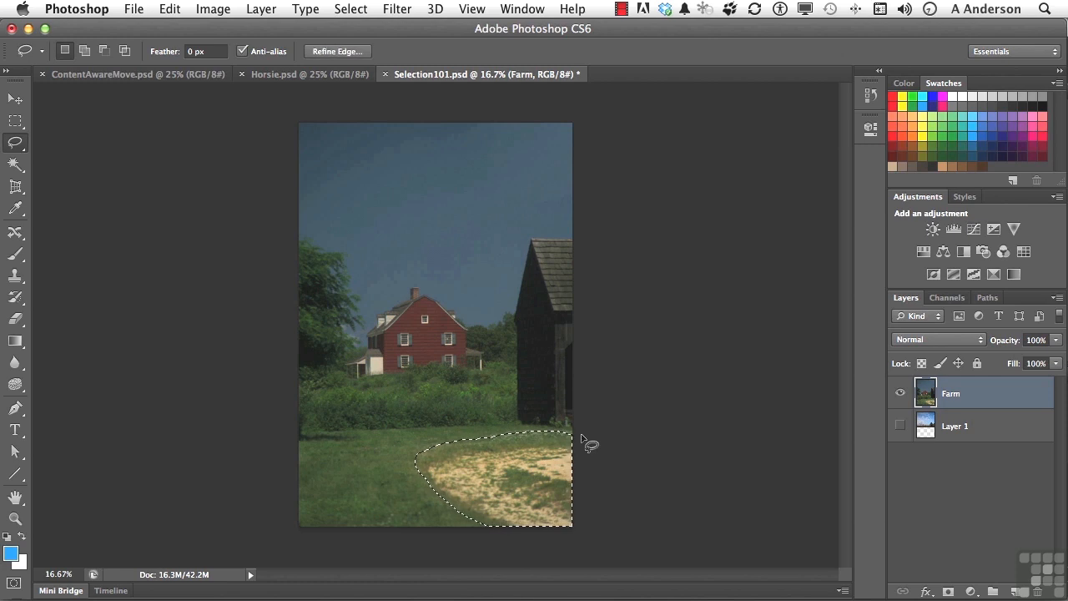
{"action": "key", "text": "shift+BackSpace"}
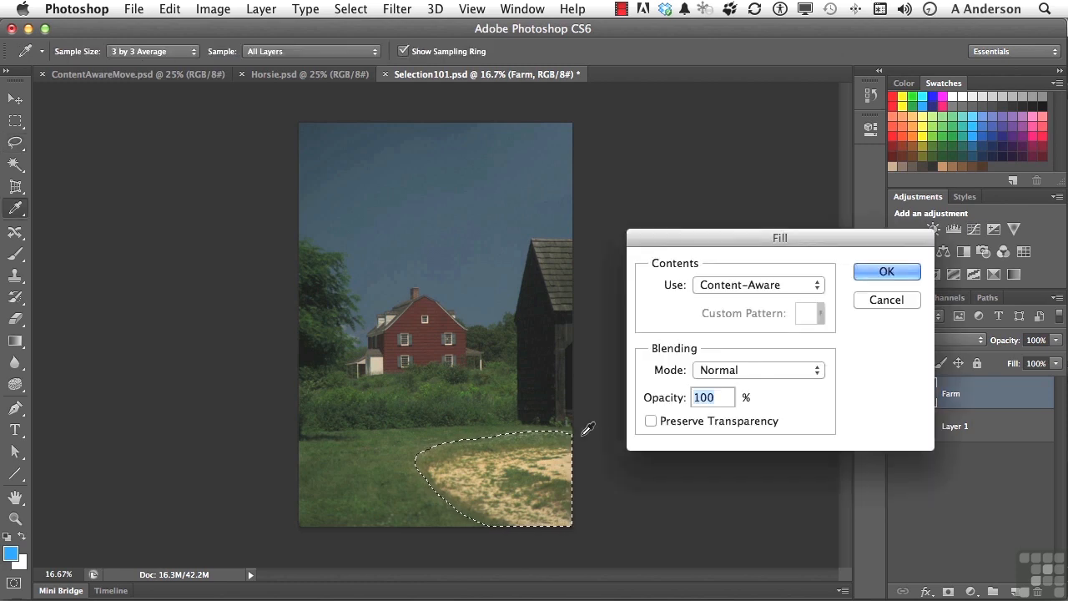
{"action": "left_click", "coordinate": [872, 274]}
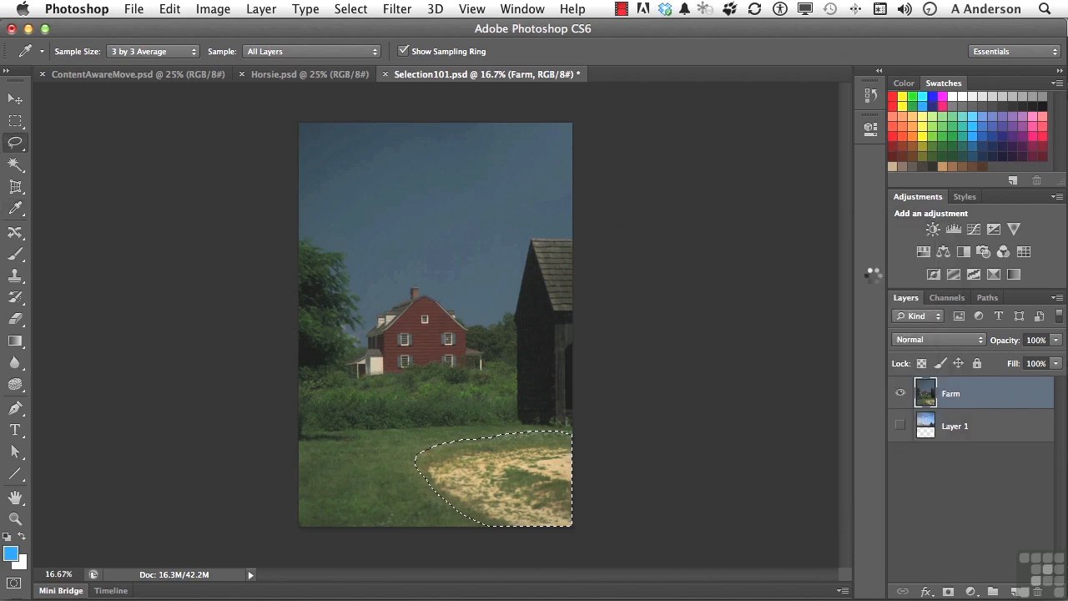
{"action": "key", "text": "super+d"}
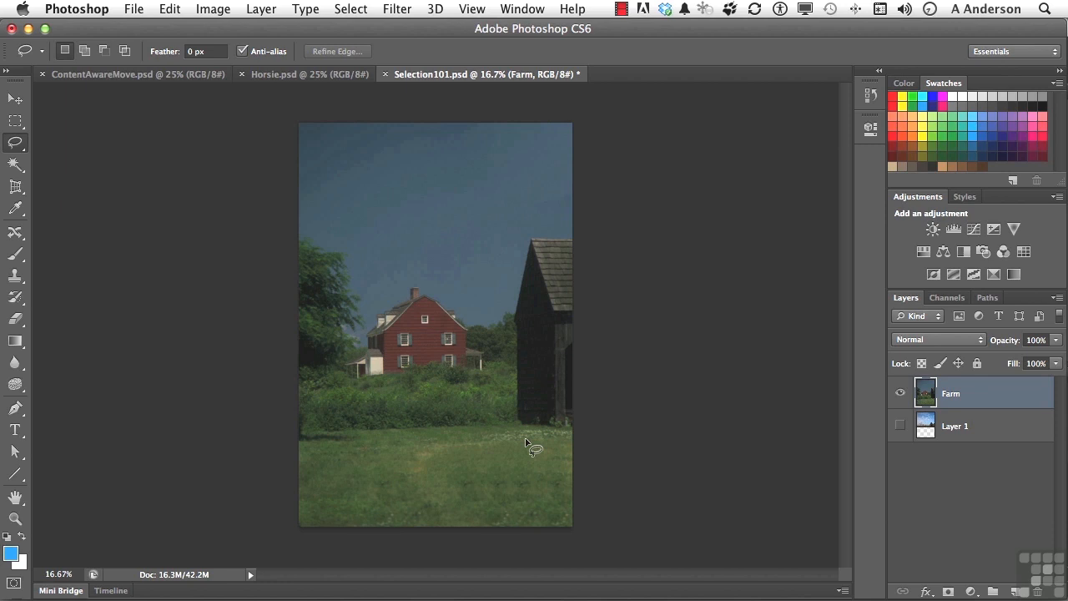
Lasso the leftover discoloured strip on the grass, fill it using Content-Aware, and deselect
{"action": "mouse_move", "coordinate": [506, 447]}
{"action": "left_mouse_down"}
{"action": "mouse_move", "coordinate": [439, 461]}
{"action": "mouse_move", "coordinate": [427, 478]}
{"action": "mouse_move", "coordinate": [407, 481]}
{"action": "mouse_move", "coordinate": [399, 470]}
{"action": "mouse_move", "coordinate": [424, 441]}
{"action": "mouse_move", "coordinate": [486, 433]}
{"action": "mouse_move", "coordinate": [502, 449]}
{"action": "left_mouse_up"}
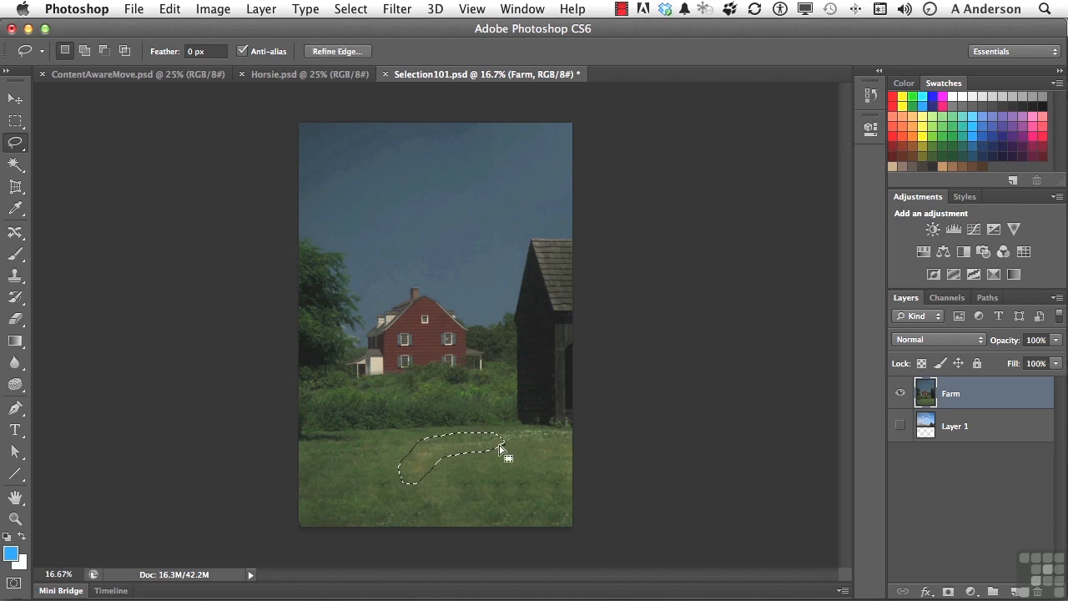
{"action": "key", "text": "shift"}
{"action": "key", "text": "shift+BackSpace"}
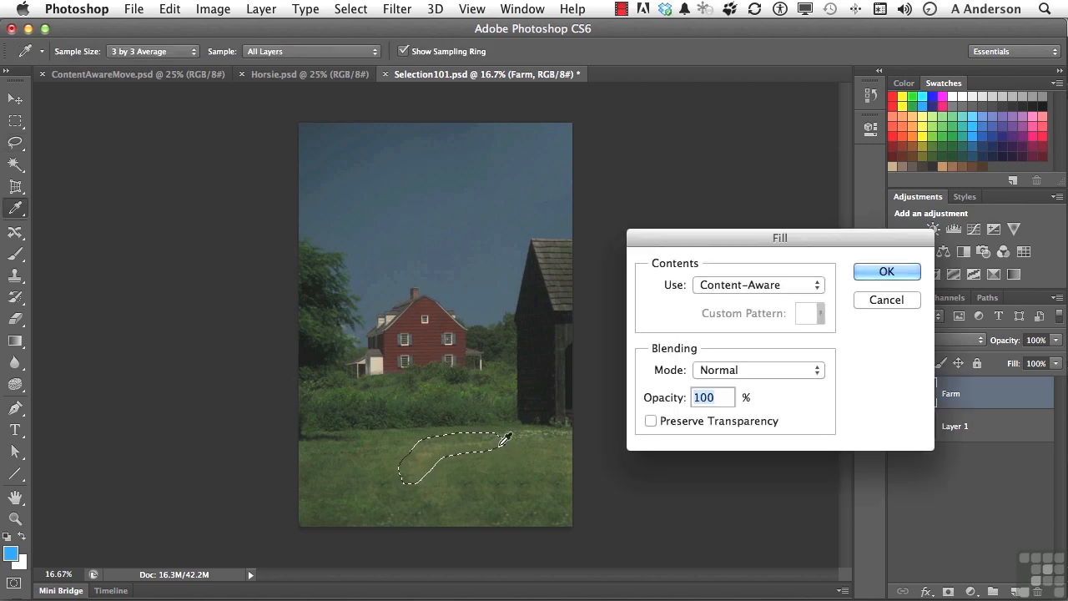
{"action": "key", "text": "Return"}
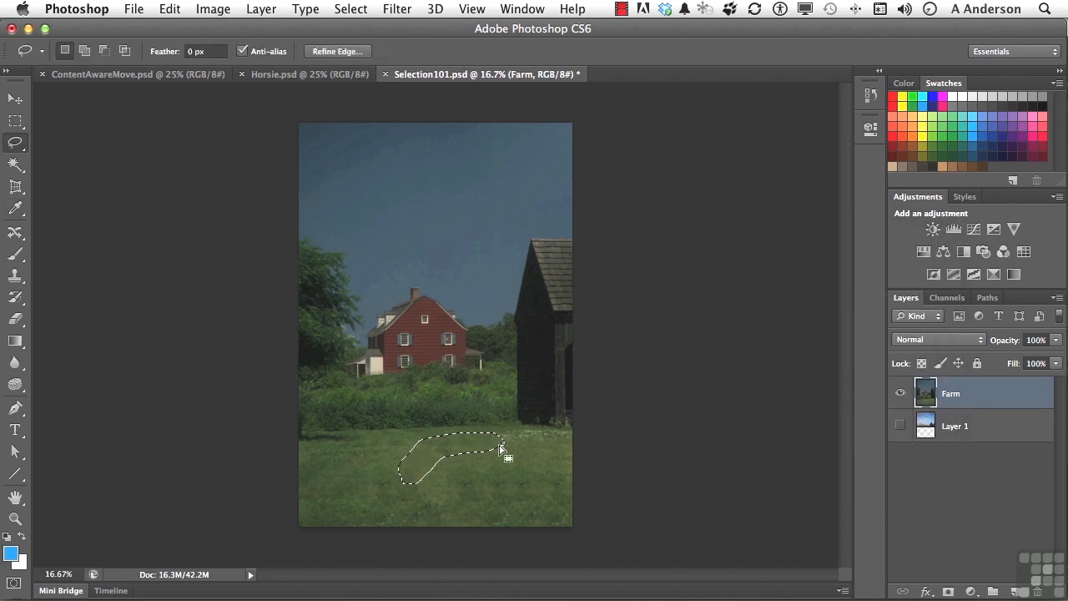
{"action": "key", "text": "super+d"}
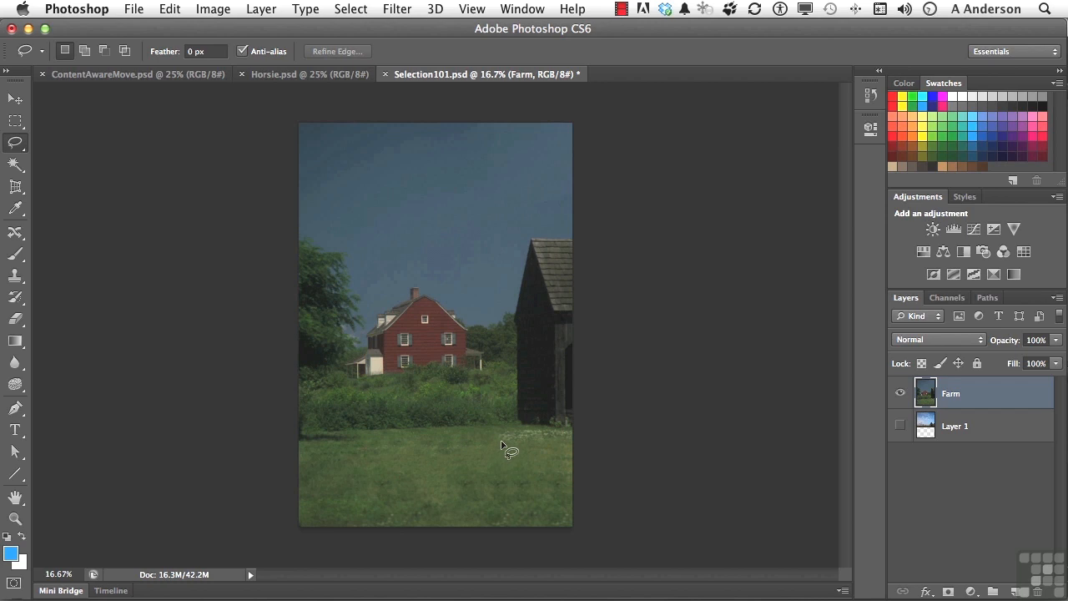
In Horsie.psd, lasso the grazing horse loosely and copy the selection to a new layer
{"action": "left_click", "coordinate": [288, 79]}
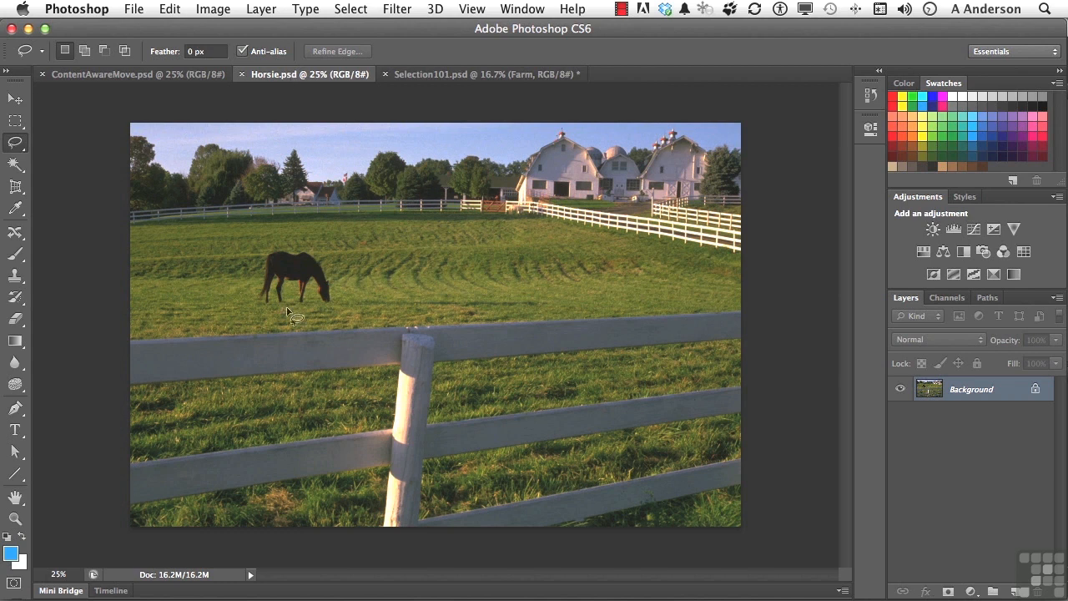
{"action": "left_click_drag", "start_coordinate": [286, 309], "coordinate": [335, 310]}
{"action": "left_click_drag", "start_coordinate": [291, 310], "coordinate": [292, 310]}
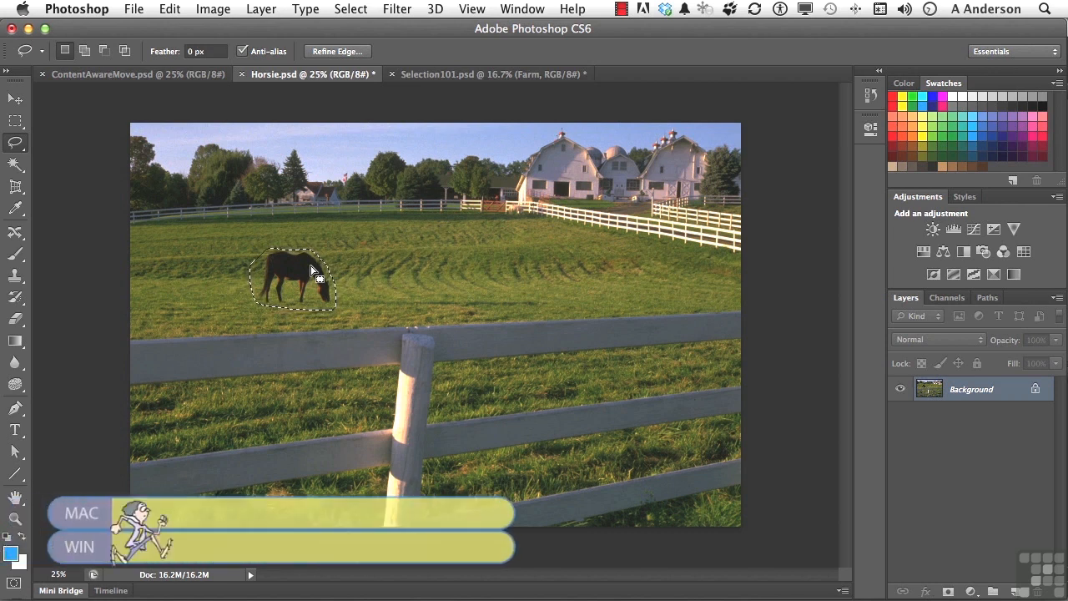
{"action": "key", "text": "super+j"}
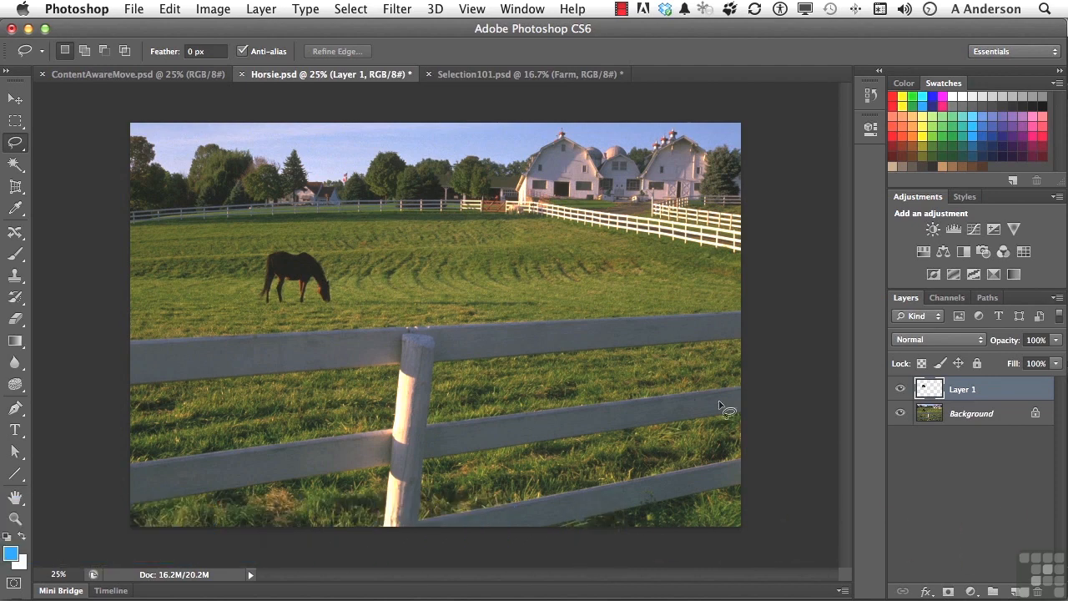
Move the copied horse on Layer 1 rightward across the pasture, clear of the original horse
{"action": "left_click", "coordinate": [901, 415]}
{"action": "left_click", "coordinate": [902, 414]}
{"action": "left_click", "coordinate": [15, 98]}
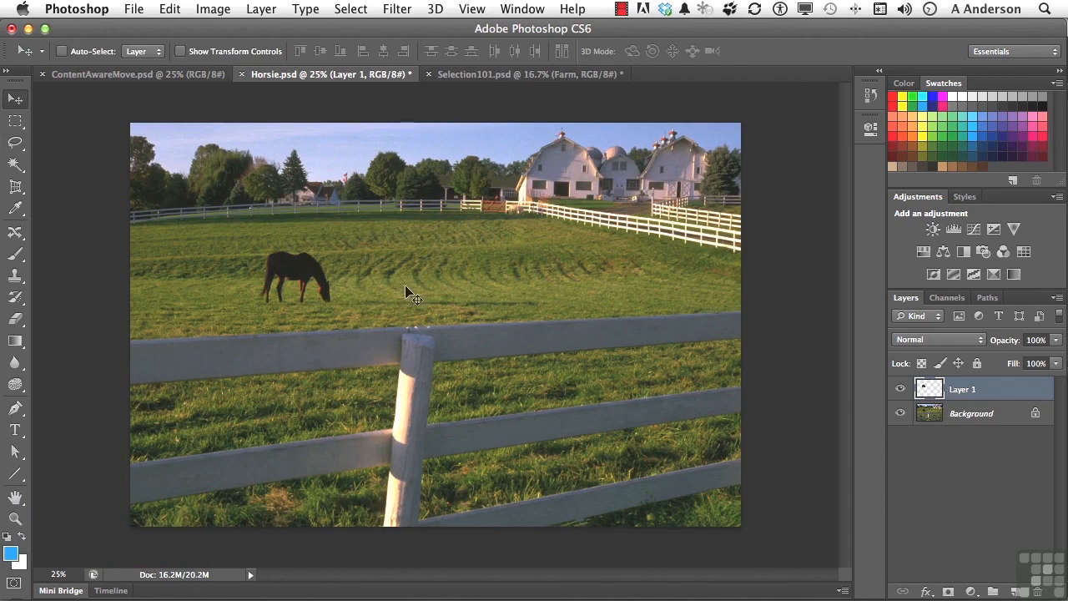
{"action": "left_click_drag", "start_coordinate": [300, 293], "coordinate": [457, 276]}
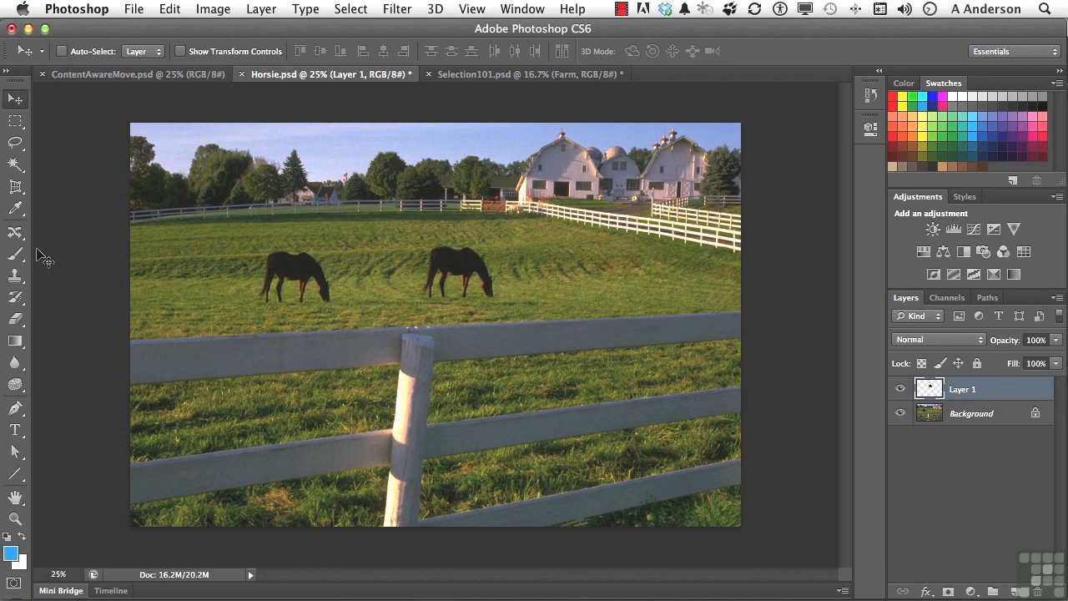
Add an empty layer directly above the Background for the Clone Stamp, keeping its sampling at Current & Below
{"action": "left_click", "coordinate": [15, 275]}
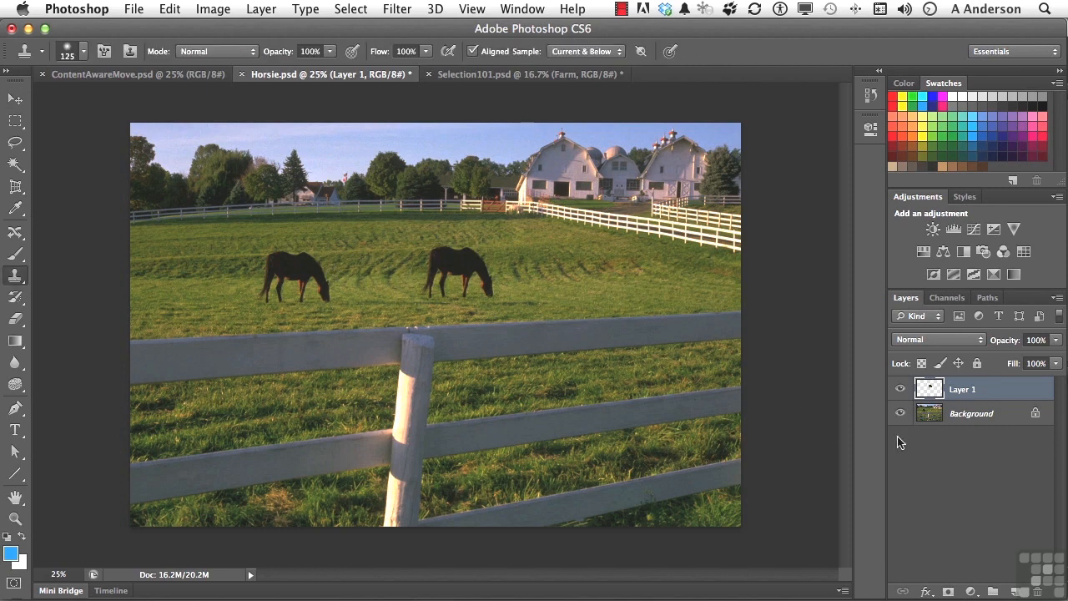
{"action": "left_click", "coordinate": [971, 417]}
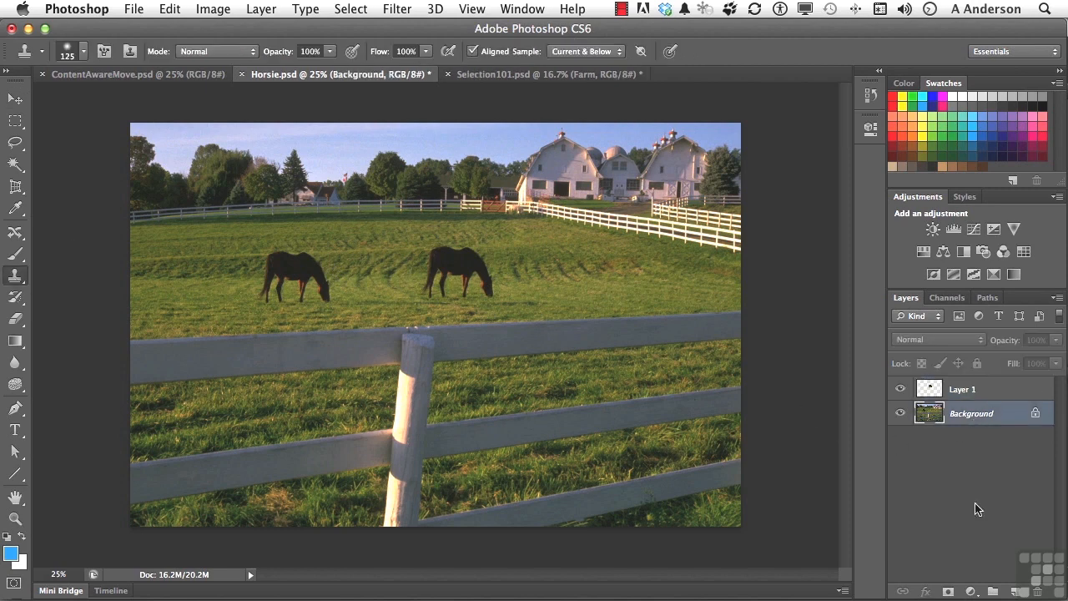
{"action": "left_click", "coordinate": [1015, 591]}
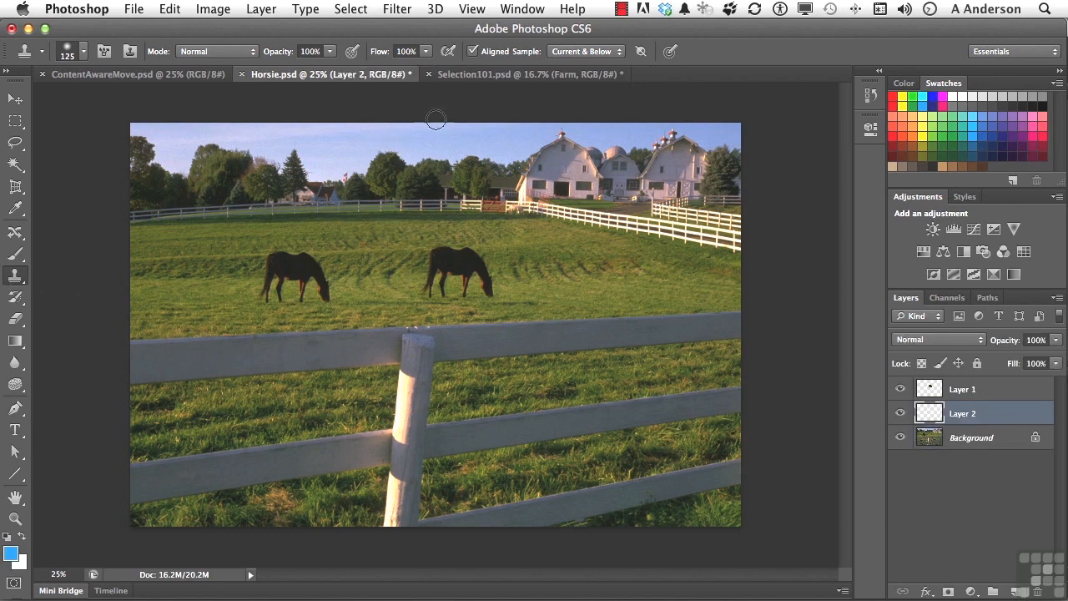
{"action": "left_click", "coordinate": [568, 52]}
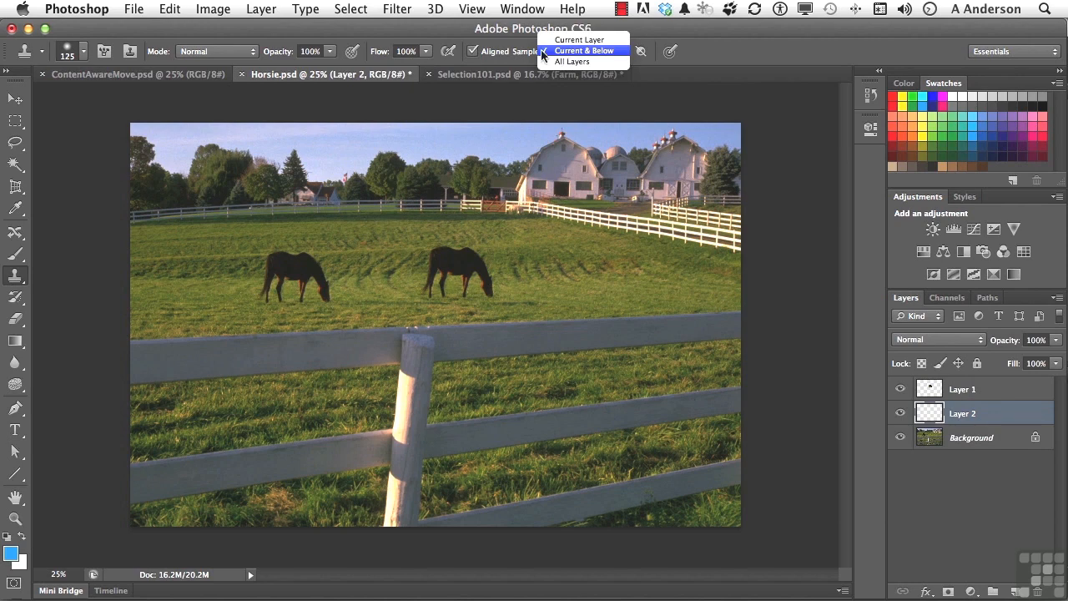
{"action": "left_click", "coordinate": [567, 55]}
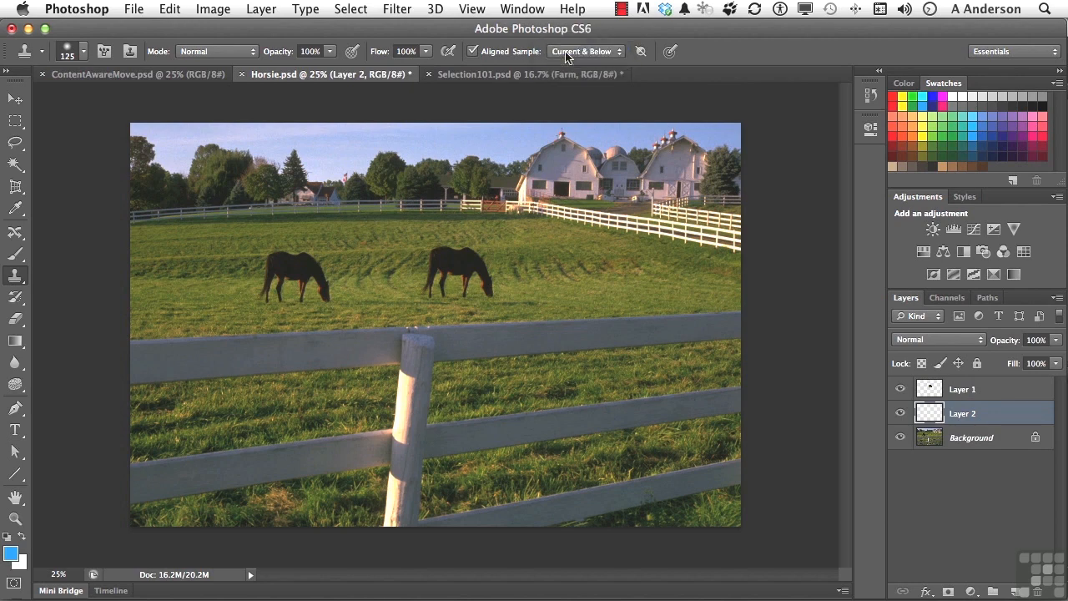
Clone nearby grass over the original horse on Layer 2 until the whole horse is covered
{"action": "left_click", "coordinate": [206, 261], "text": "alt"}
{"action": "mouse_move", "coordinate": [273, 258]}
{"action": "left_mouse_down"}
{"action": "mouse_move", "coordinate": [305, 253]}
{"action": "mouse_move", "coordinate": [272, 255]}
{"action": "mouse_move", "coordinate": [277, 267]}
{"action": "mouse_move", "coordinate": [310, 262]}
{"action": "mouse_move", "coordinate": [294, 265]}
{"action": "left_mouse_up"}
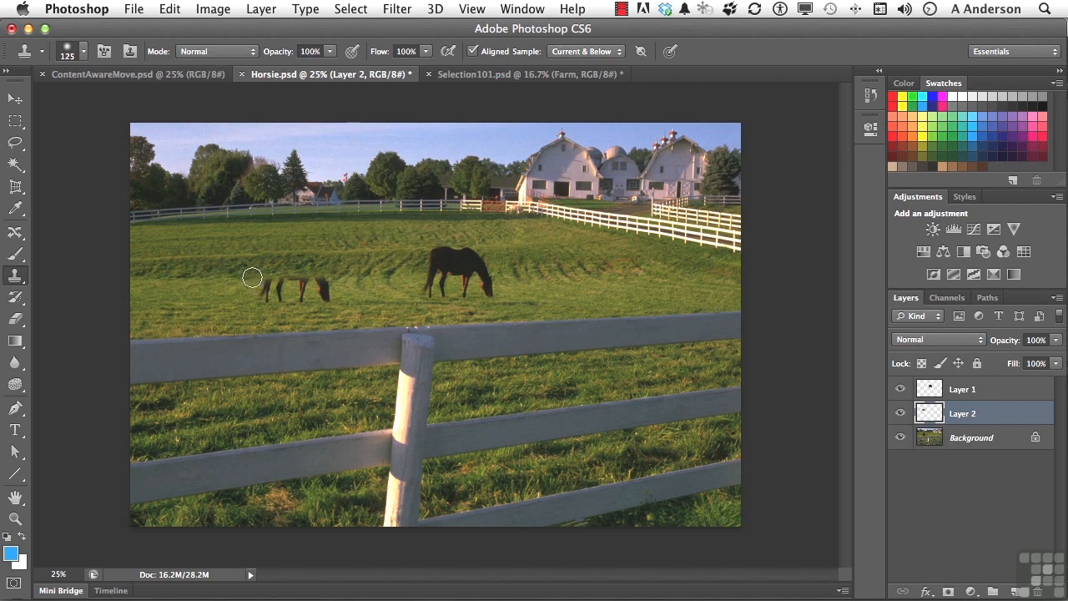
{"action": "mouse_move", "coordinate": [267, 277]}
{"action": "left_mouse_down"}
{"action": "mouse_move", "coordinate": [326, 277]}
{"action": "mouse_move", "coordinate": [258, 284]}
{"action": "mouse_move", "coordinate": [286, 291]}
{"action": "mouse_move", "coordinate": [267, 298]}
{"action": "mouse_move", "coordinate": [284, 305]}
{"action": "mouse_move", "coordinate": [322, 288]}
{"action": "mouse_move", "coordinate": [314, 298]}
{"action": "mouse_move", "coordinate": [333, 297]}
{"action": "mouse_move", "coordinate": [299, 301]}
{"action": "left_mouse_up"}
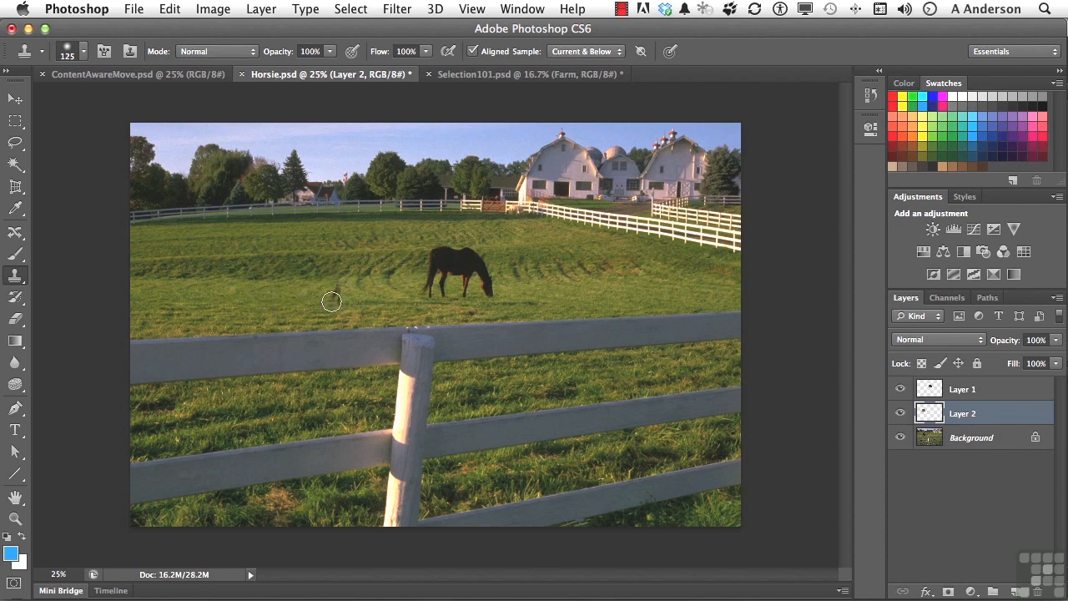
{"action": "left_click", "coordinate": [306, 292], "text": "alt"}
{"action": "left_click_drag", "start_coordinate": [336, 292], "coordinate": [341, 300]}
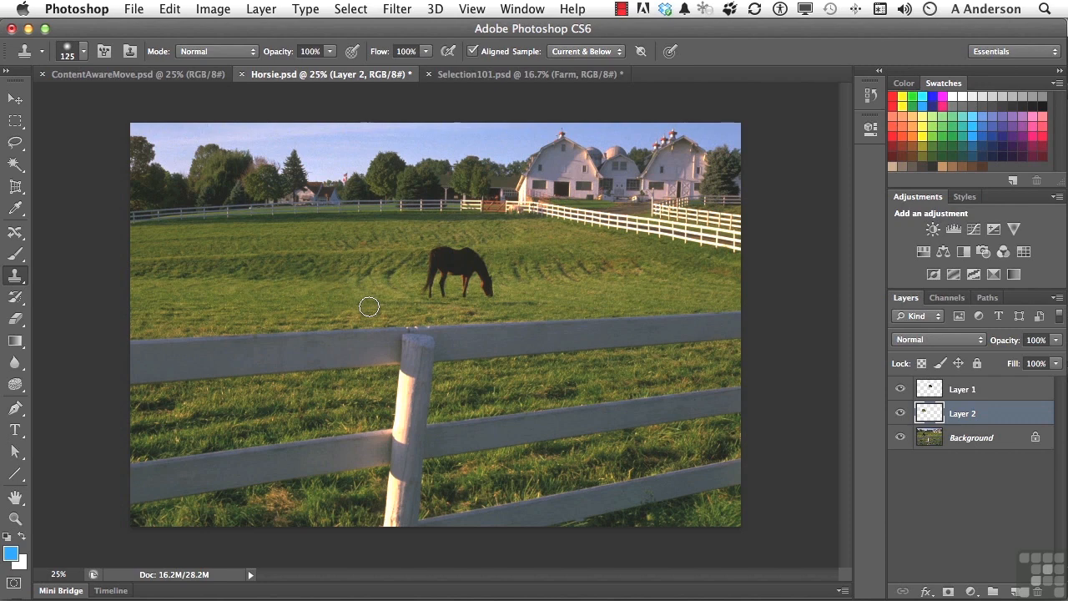
Revert Horsie.psd to its original opening snapshot in the history, discarding the copied horse and clone work
{"action": "left_click", "coordinate": [870, 96]}
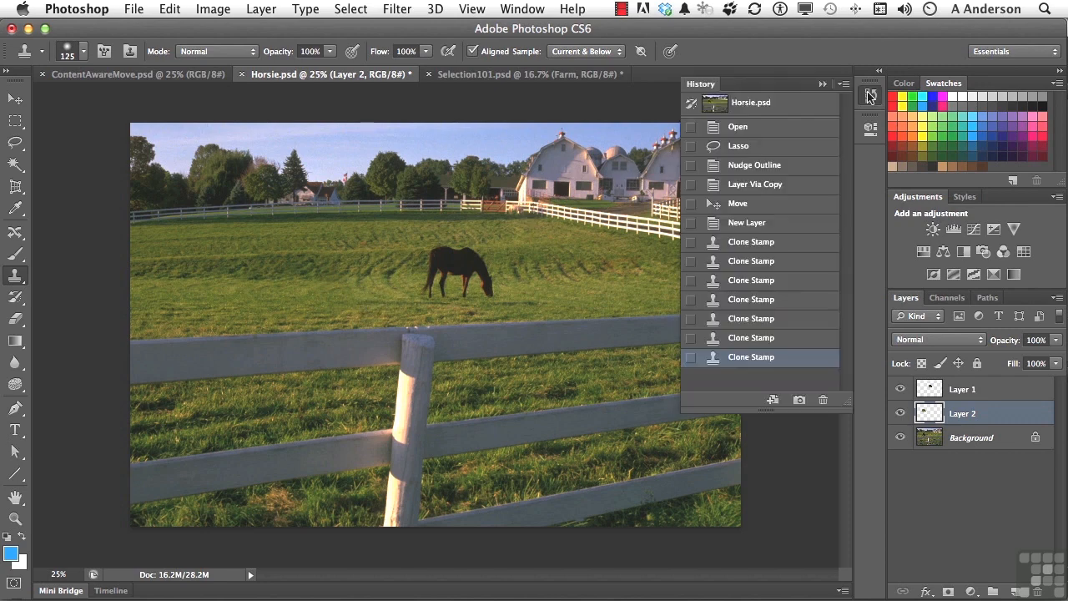
{"action": "left_click", "coordinate": [802, 111]}
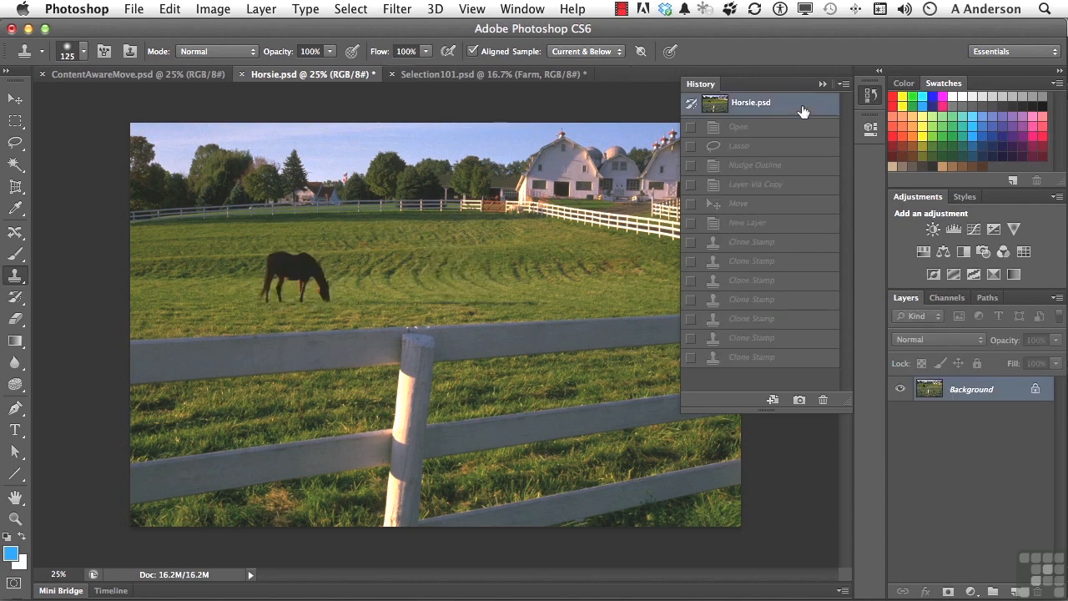
{"action": "left_click", "coordinate": [822, 84]}
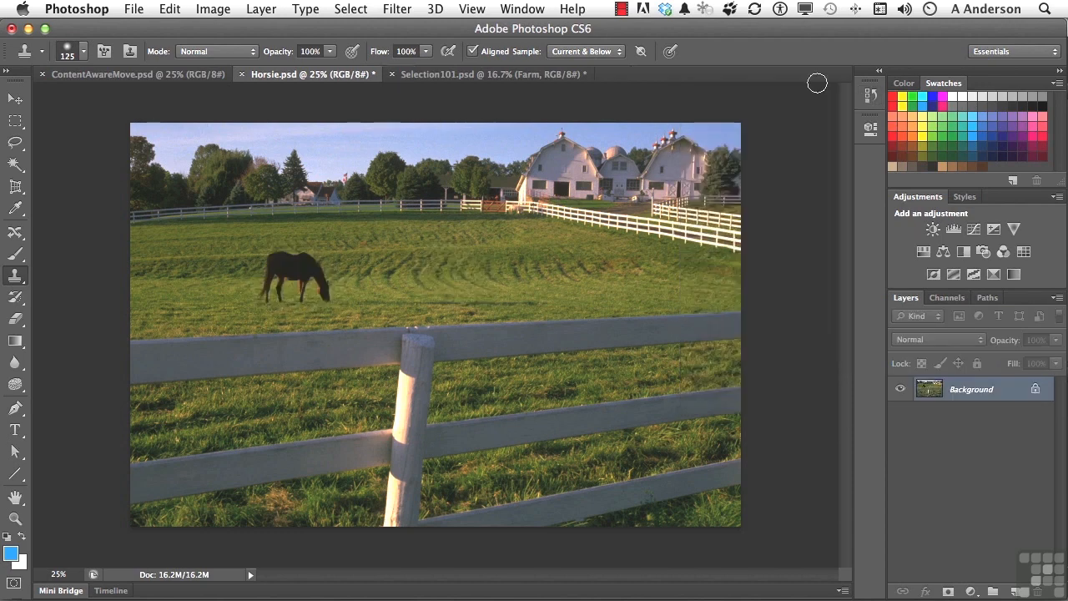
Lasso the grazing horse loosely and relocate it rightward across the pasture with Content-Aware Move in Move mode at Medium adaptation, and deselect
{"action": "left_click", "coordinate": [16, 143]}
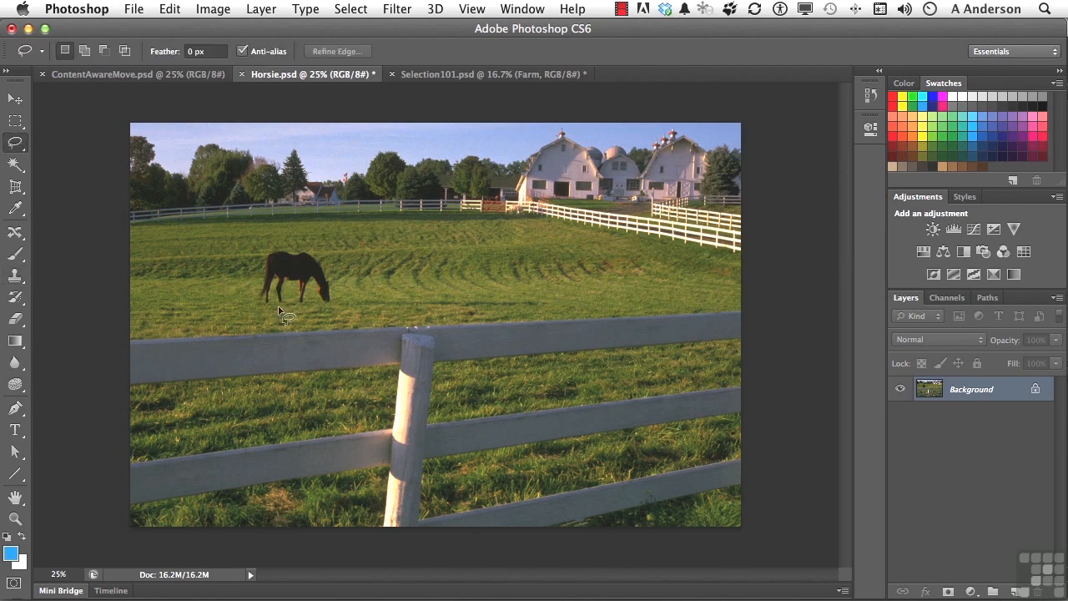
{"action": "mouse_move", "coordinate": [284, 311]}
{"action": "left_mouse_down"}
{"action": "mouse_move", "coordinate": [334, 303]}
{"action": "mouse_move", "coordinate": [333, 276]}
{"action": "mouse_move", "coordinate": [305, 244]}
{"action": "mouse_move", "coordinate": [261, 249]}
{"action": "mouse_move", "coordinate": [252, 269]}
{"action": "mouse_move", "coordinate": [255, 297]}
{"action": "mouse_move", "coordinate": [281, 312]}
{"action": "left_mouse_up"}
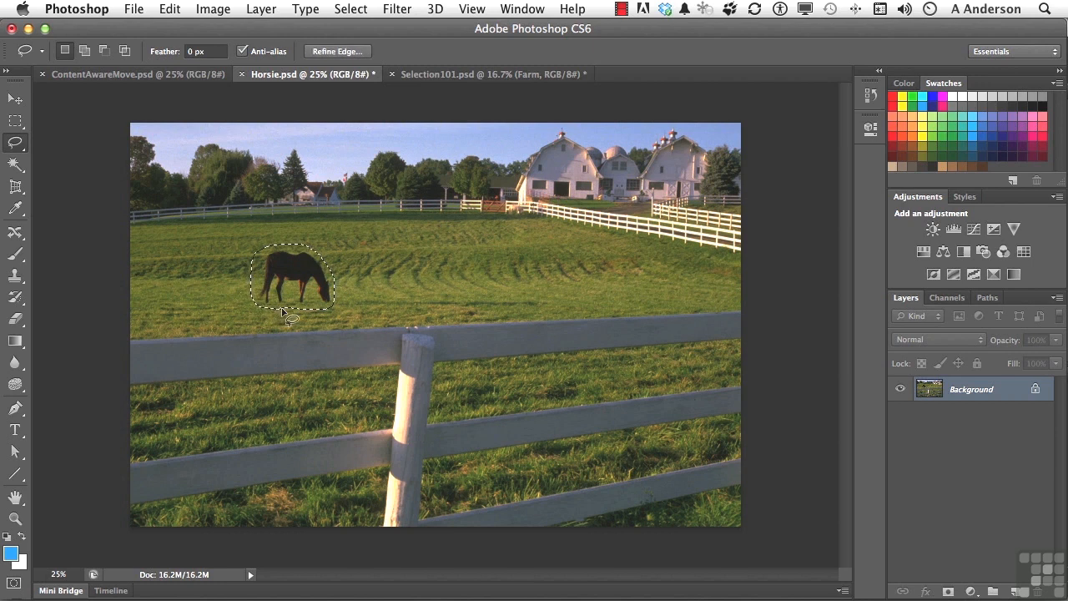
{"action": "left_click", "coordinate": [16, 233]}
{"action": "left_click_drag", "start_coordinate": [16, 233], "coordinate": [118, 281]}
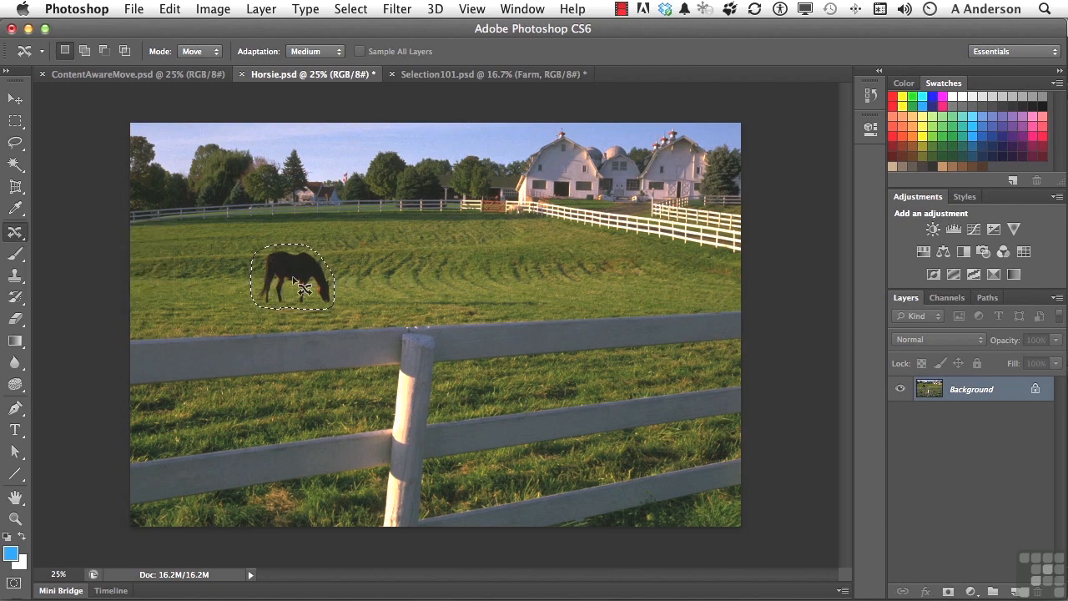
{"action": "left_click_drag", "start_coordinate": [293, 281], "coordinate": [459, 276]}
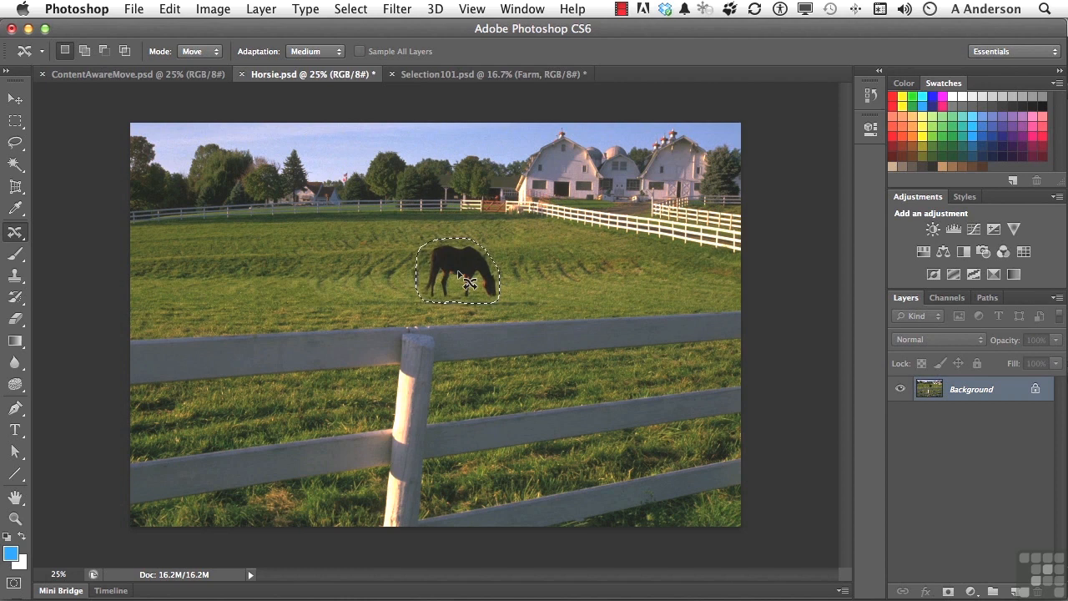
{"action": "key", "text": "ctrl+d"}
In ContentAwareMove.psd, select the left end of the white fence in front of the barn with a rectangular marquee
{"action": "left_click", "coordinate": [133, 74]}
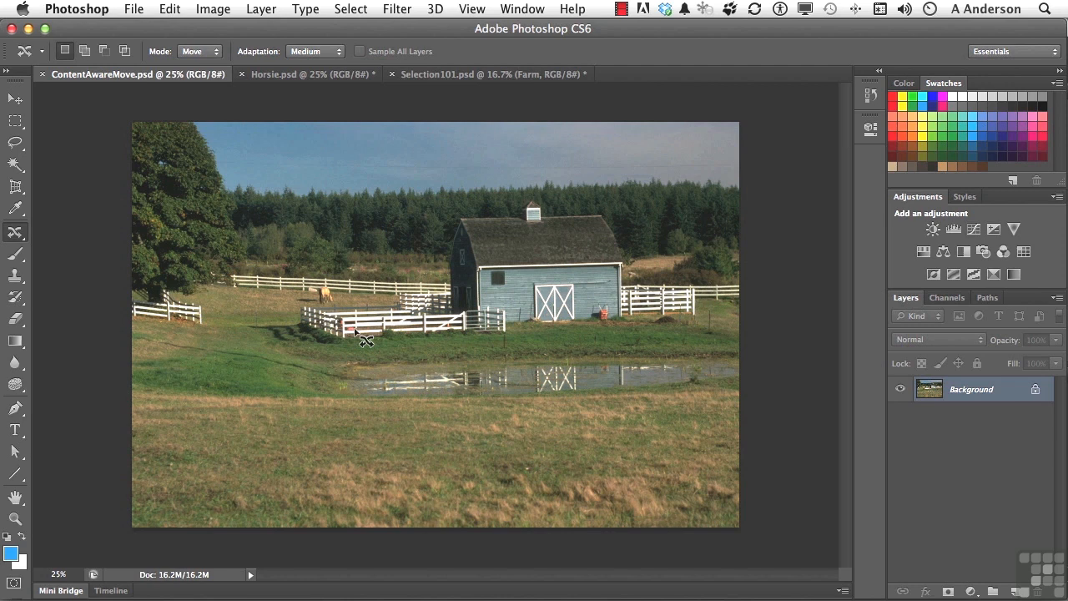
{"action": "left_click", "coordinate": [17, 123]}
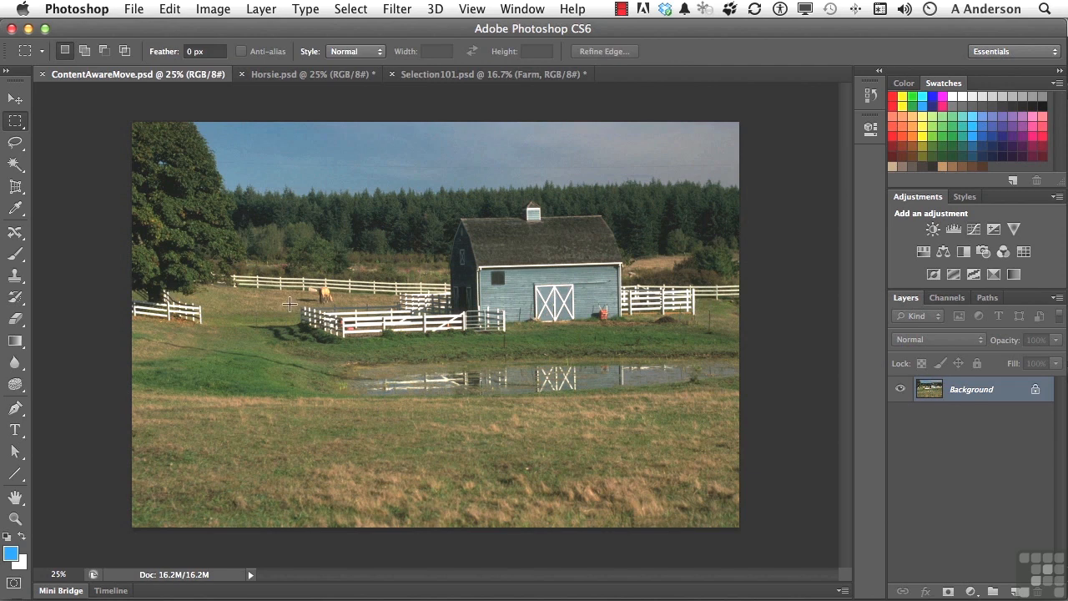
{"action": "left_click_drag", "start_coordinate": [288, 302], "coordinate": [376, 341]}
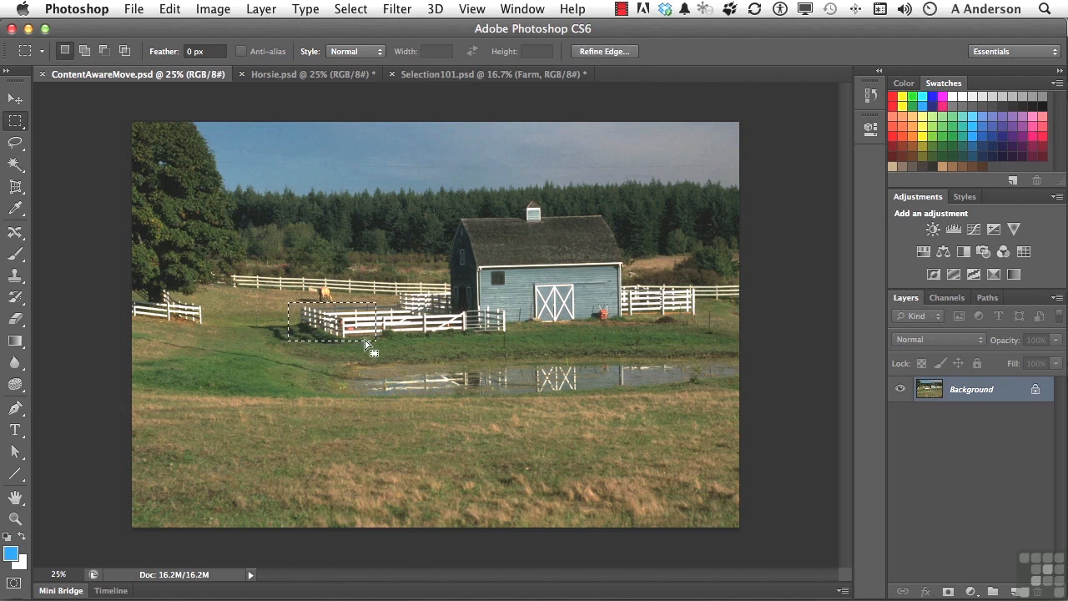
Lengthen the white fence slightly leftward using Content-Aware Move in Extend mode at Medium adaptation, and clear the selection
{"action": "left_click", "coordinate": [16, 234]}
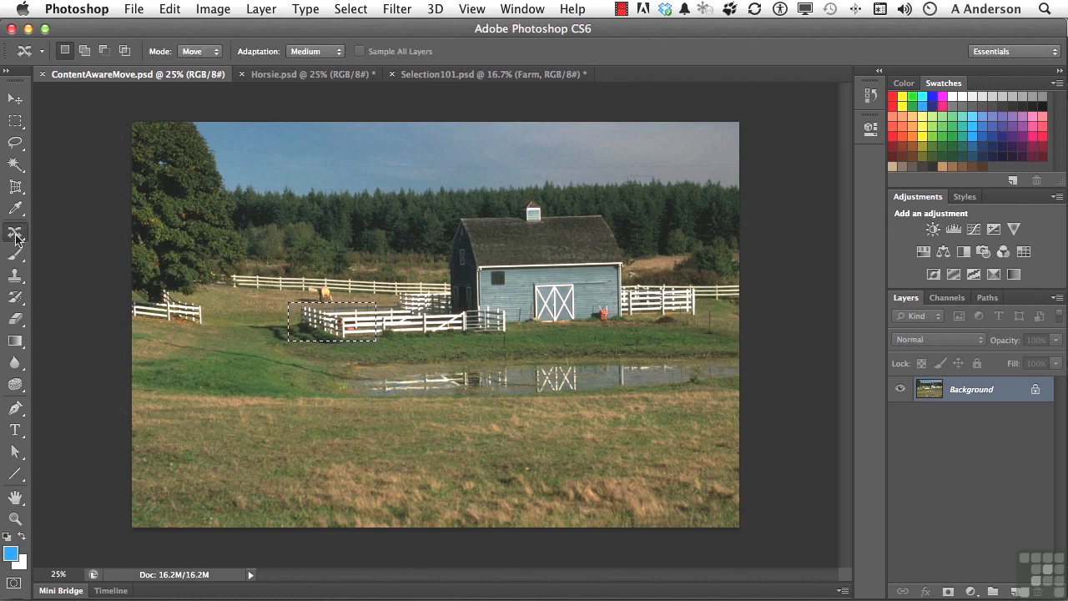
{"action": "left_click", "coordinate": [198, 51]}
{"action": "left_click", "coordinate": [199, 67]}
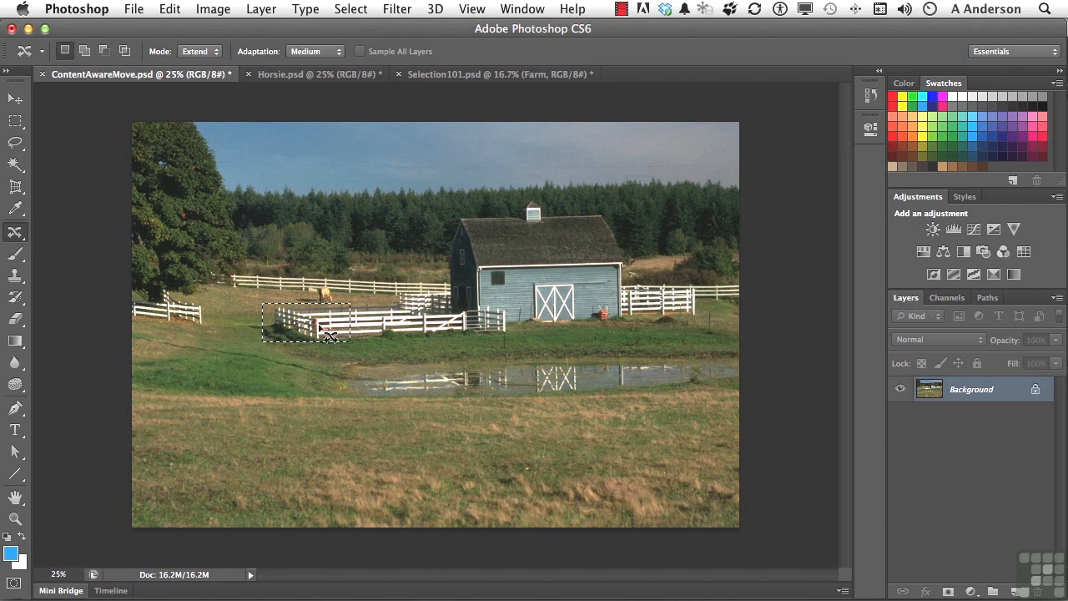
{"action": "key", "text": "super+d"}
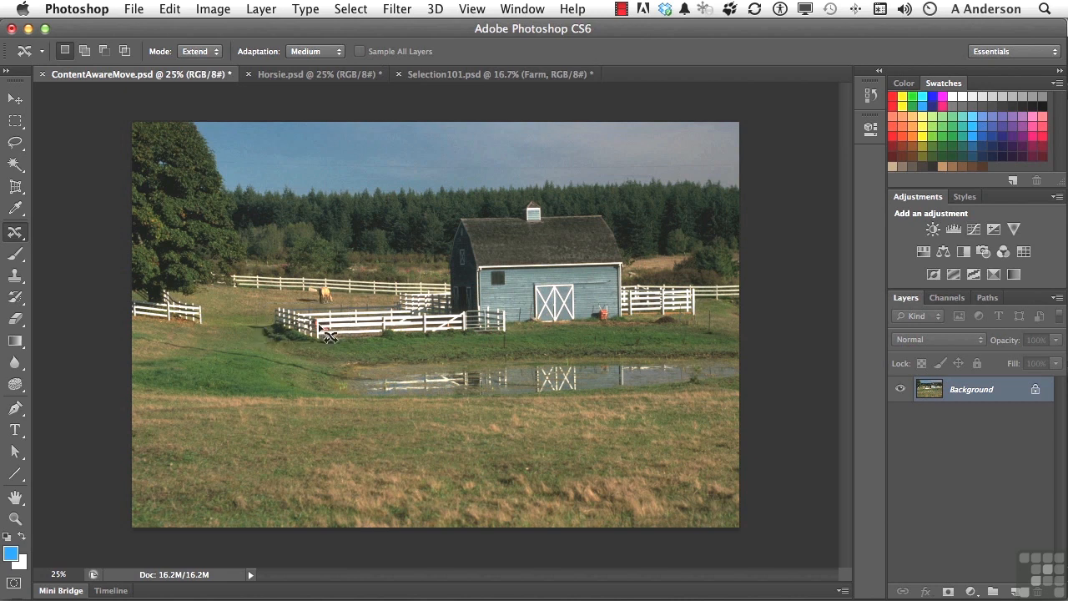